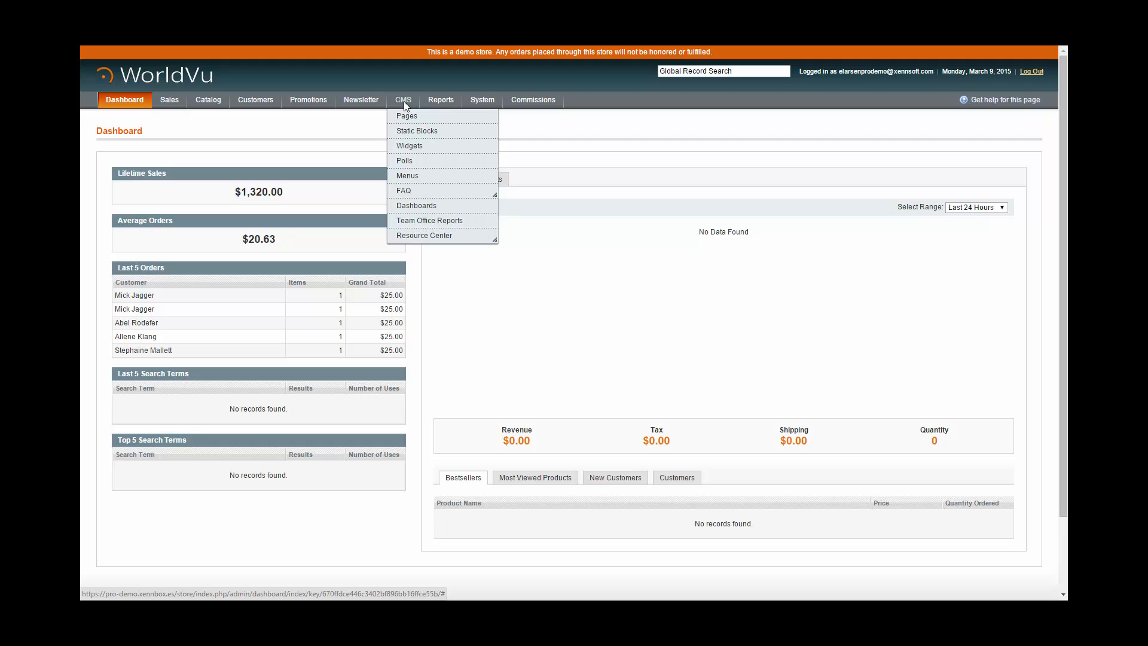
# Step: Start a new CMS page with the title "New Page" and the URL key "new-page"
pyautogui.click(405, 122)
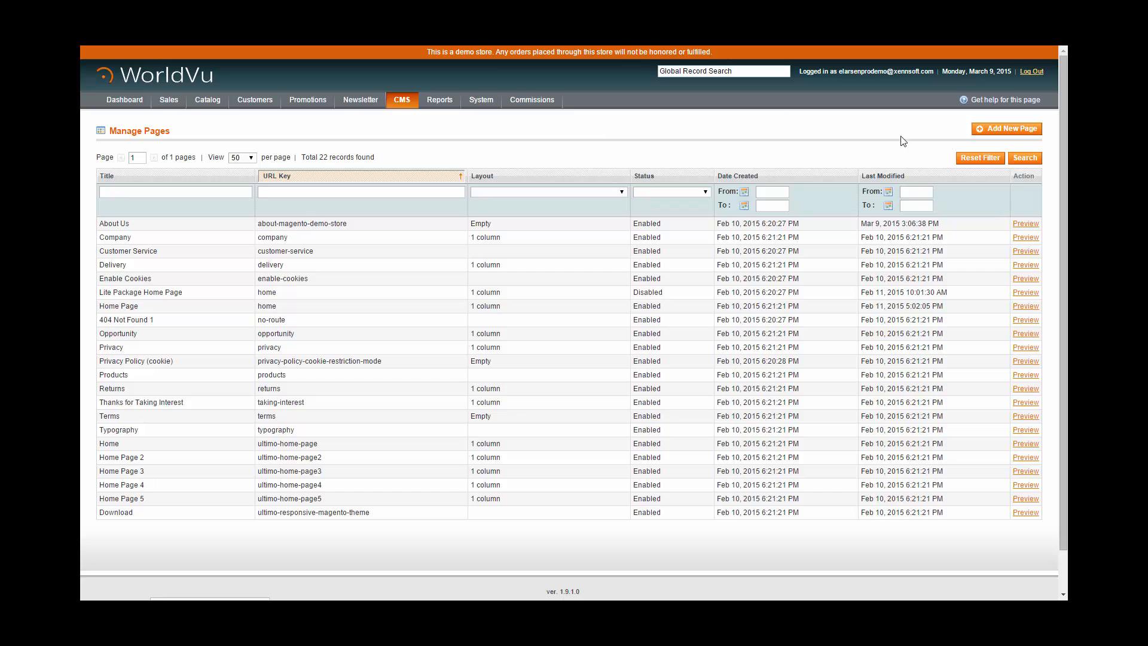
pyautogui.click(1022, 130)
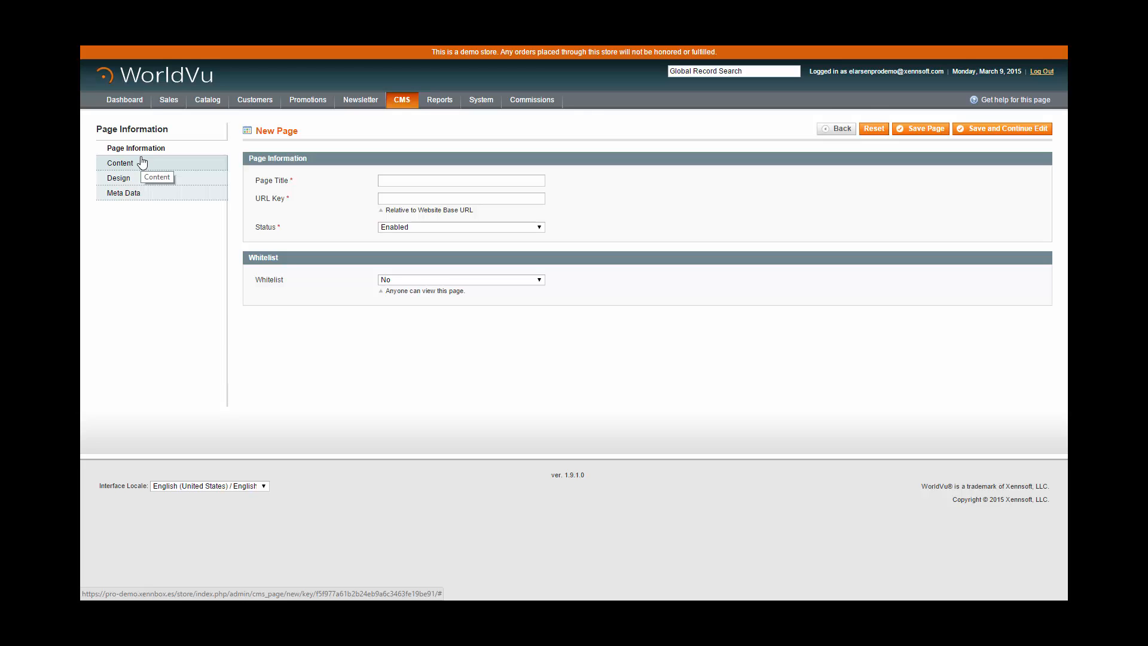
pyautogui.click(411, 181)
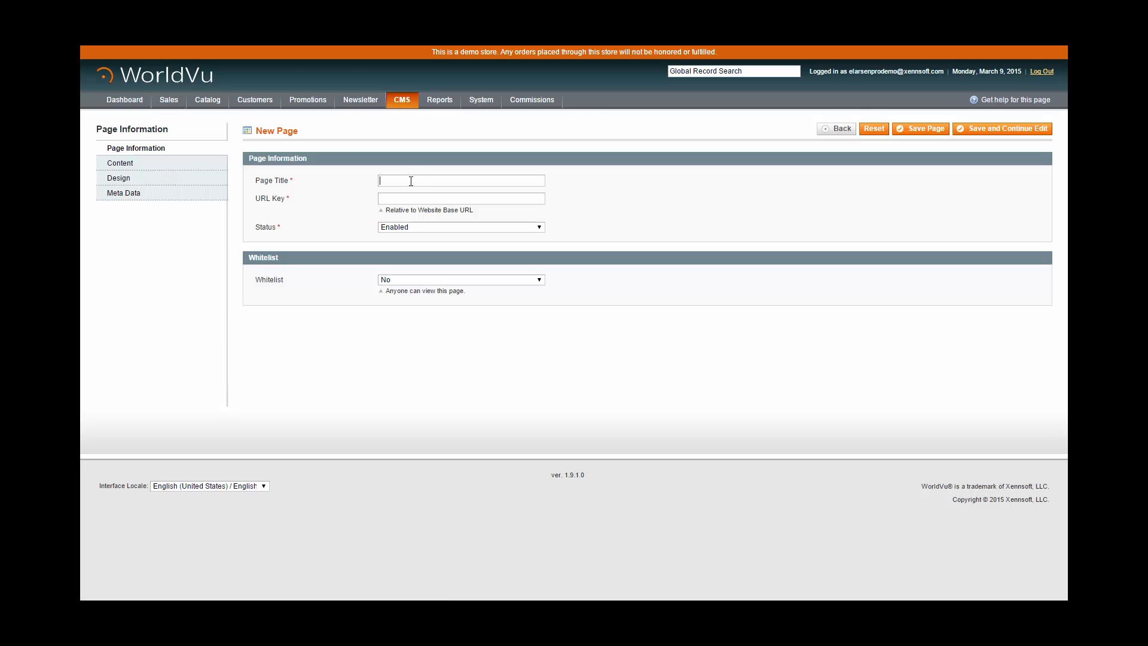
pyautogui.write('New Page')
pyautogui.click(405, 200)
pyautogui.write('ew-page')
# Step: Set the new page's status to Enabled and its whitelist option to Yes
pyautogui.click(430, 227)
pyautogui.click(419, 248)
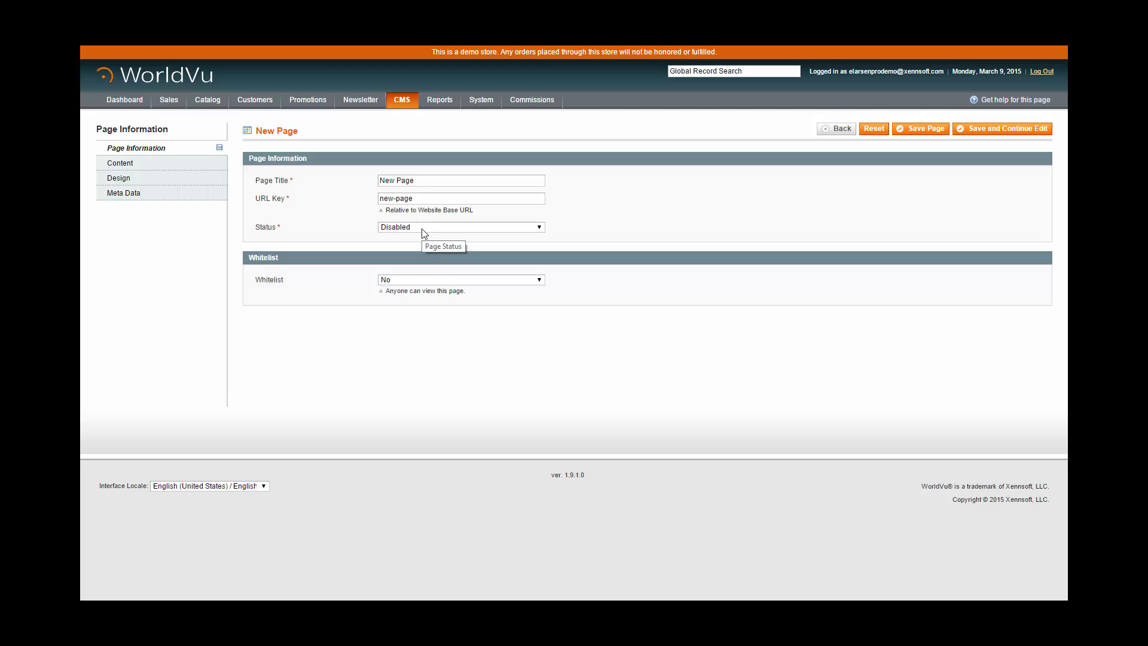
pyautogui.click(422, 229)
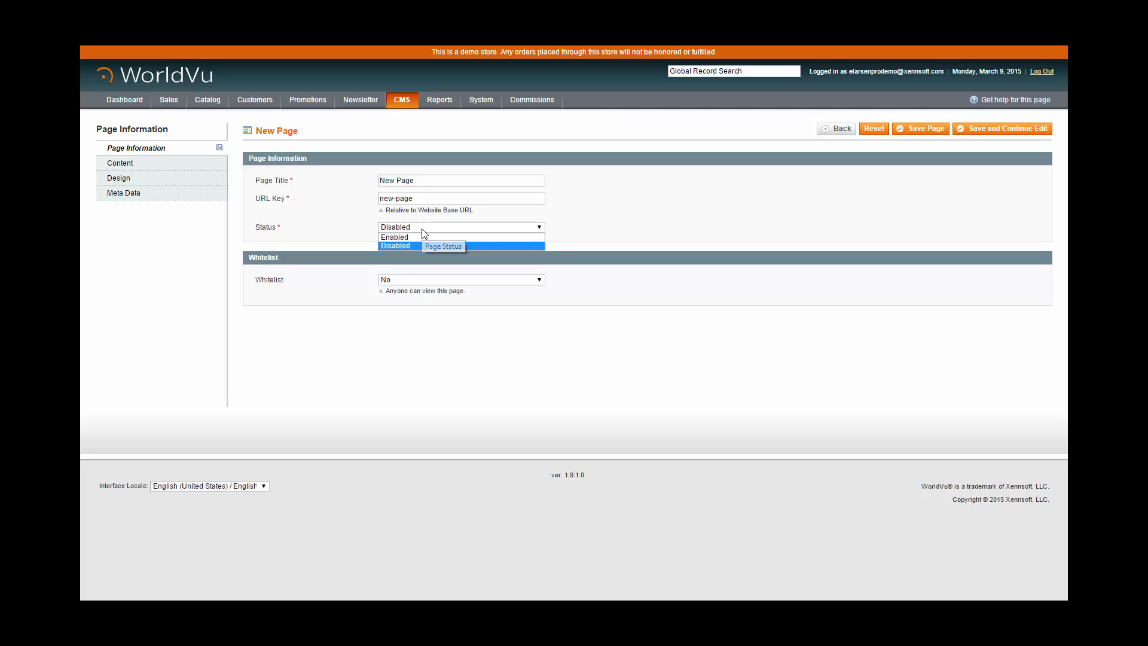
pyautogui.click(429, 237)
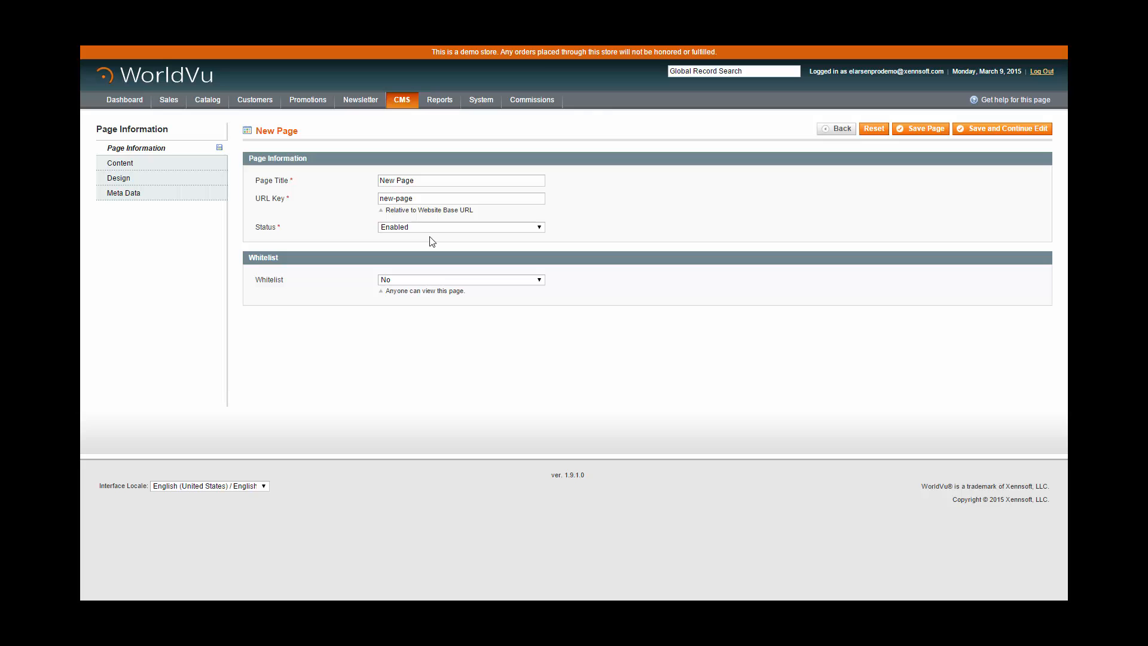
pyautogui.click(404, 281)
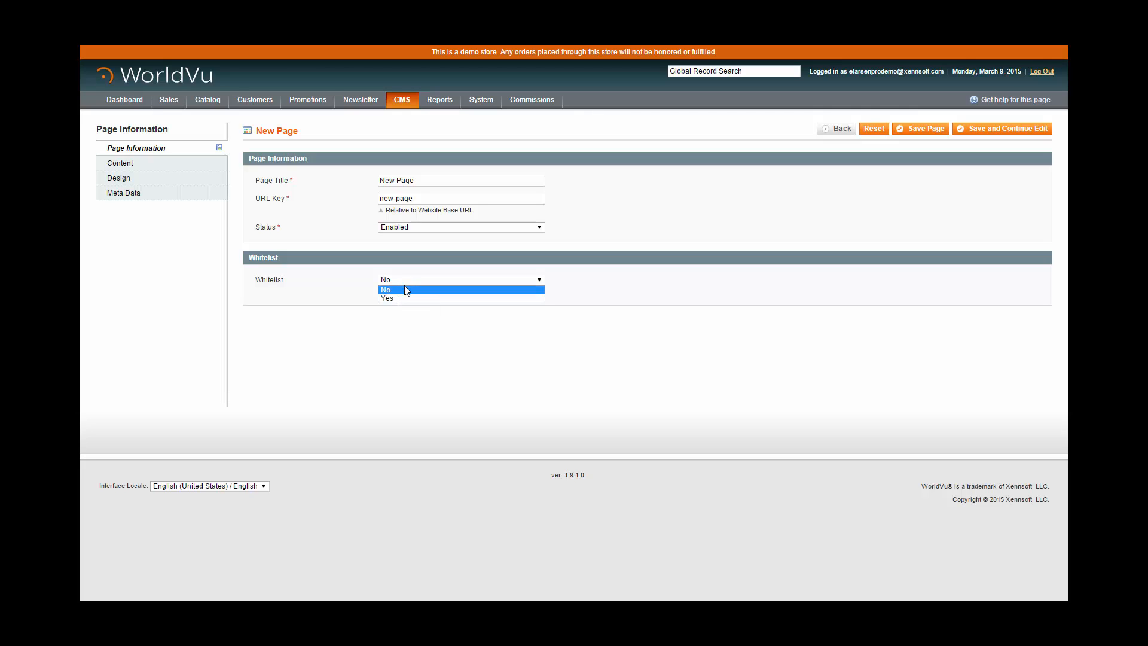
pyautogui.click(404, 295)
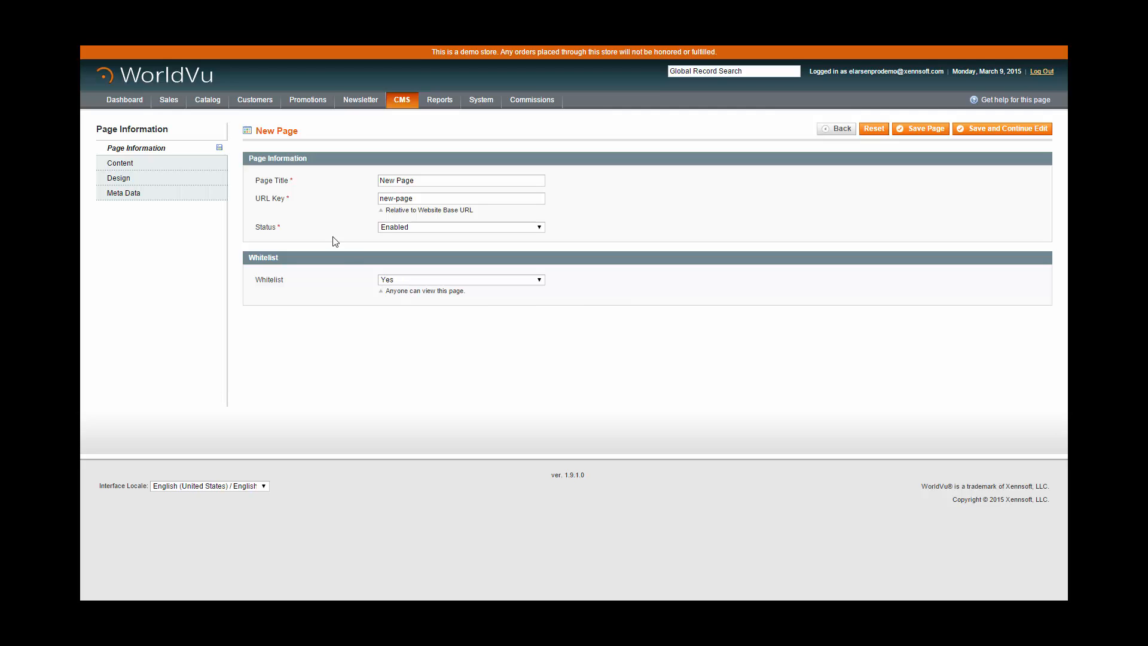
# Step: Open the new page's content section and try to save the page and continue editing with an empty body
pyautogui.click(137, 168)
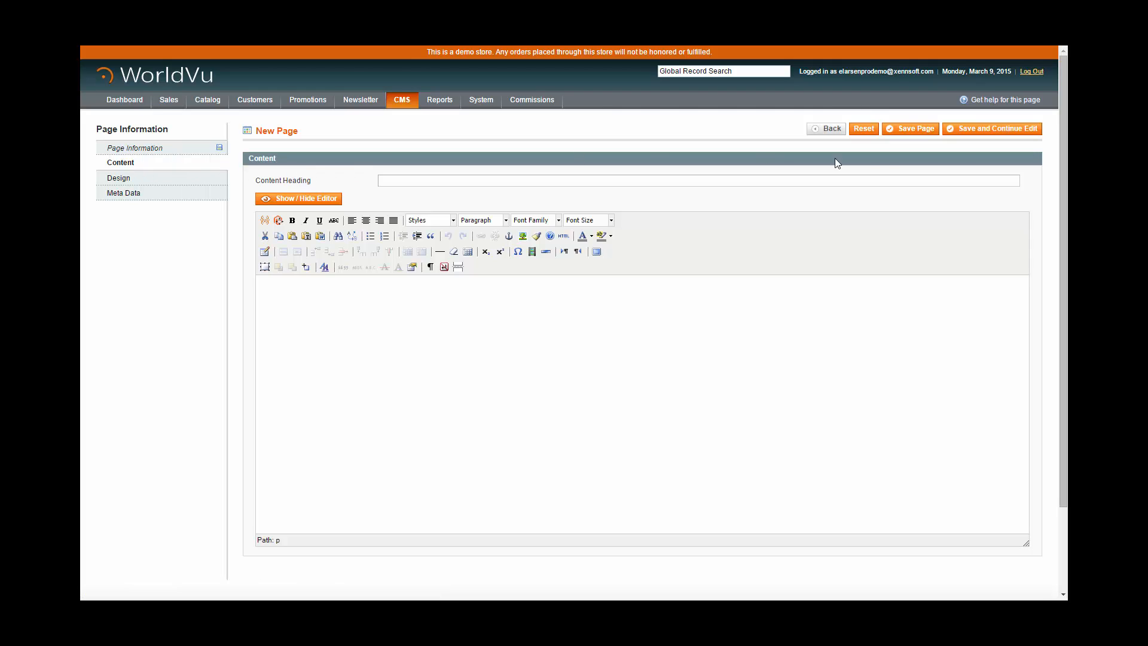
pyautogui.click(996, 129)
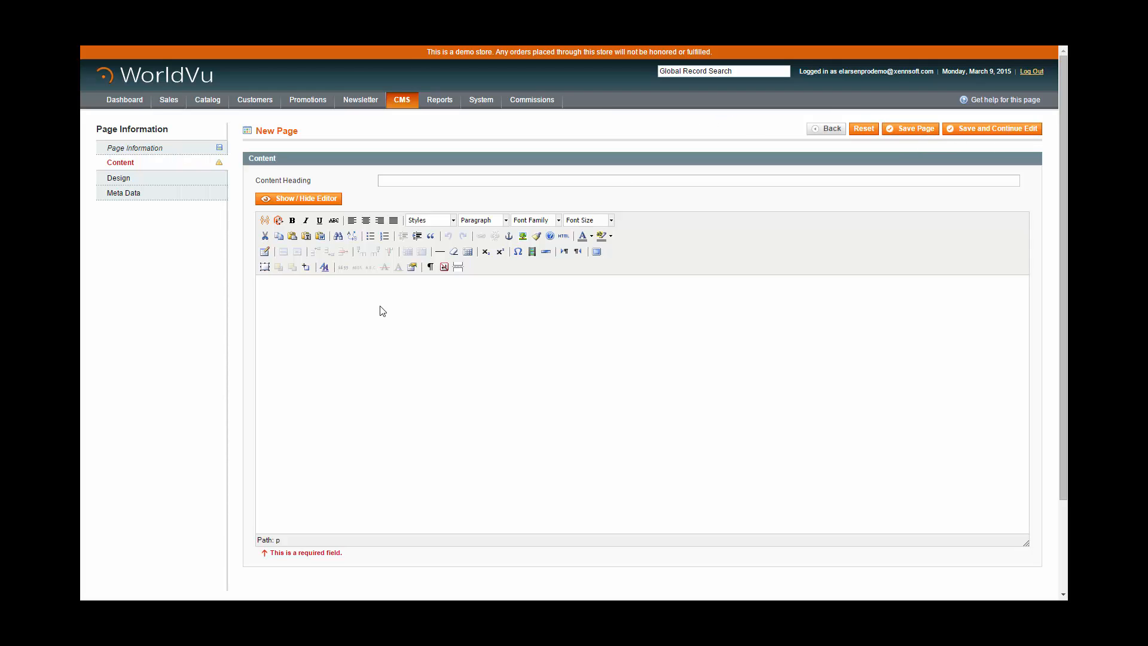
# Step: Enter the sample text "kaenjrgaerng a[aeorignae" in the page body and format it as Heading 1
pyautogui.write('kaenjrgaerng a[aeorignae')
pyautogui.moveTo(345, 287); pyautogui.dragTo(280, 270)
pyautogui.click(505, 220)
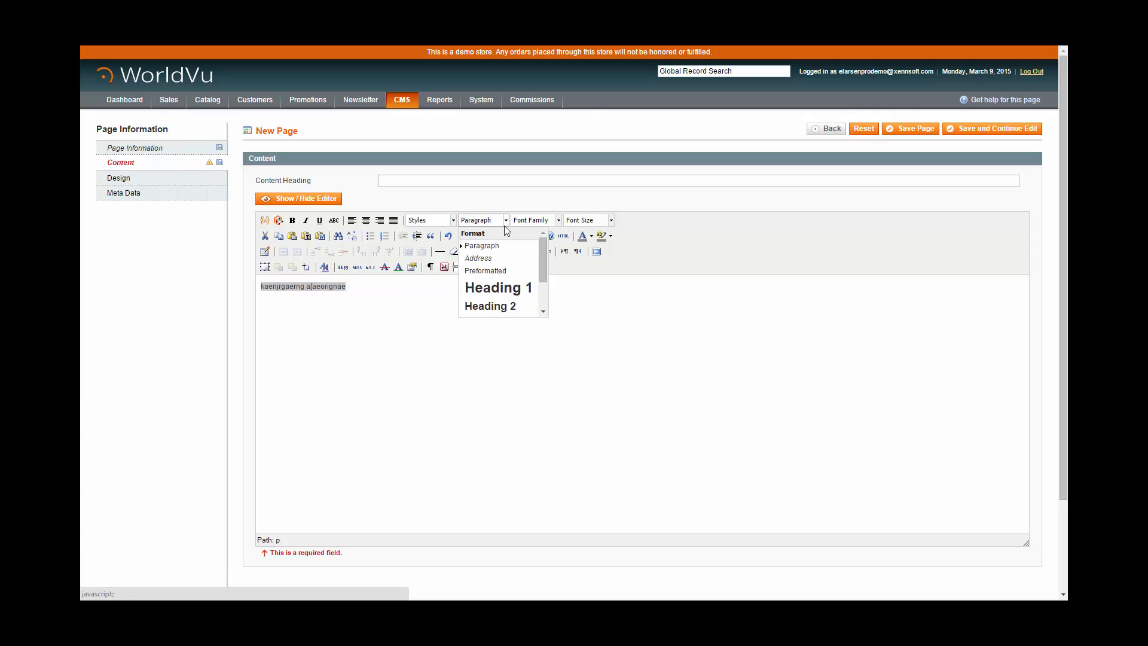
pyautogui.click(498, 287)
pyautogui.click(444, 294)
# Step: Add a line reading "srthsrthrah" below the heading and format it as Heading 2
pyautogui.press('Return')
pyautogui.write('srthsrthrah')
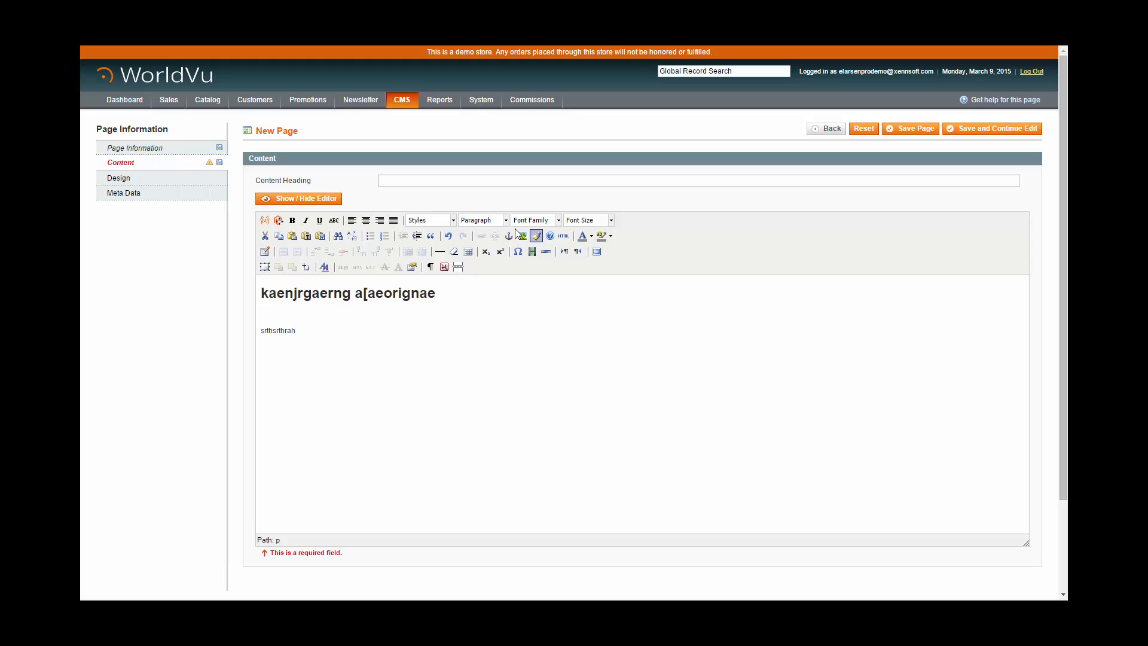
pyautogui.click(505, 220)
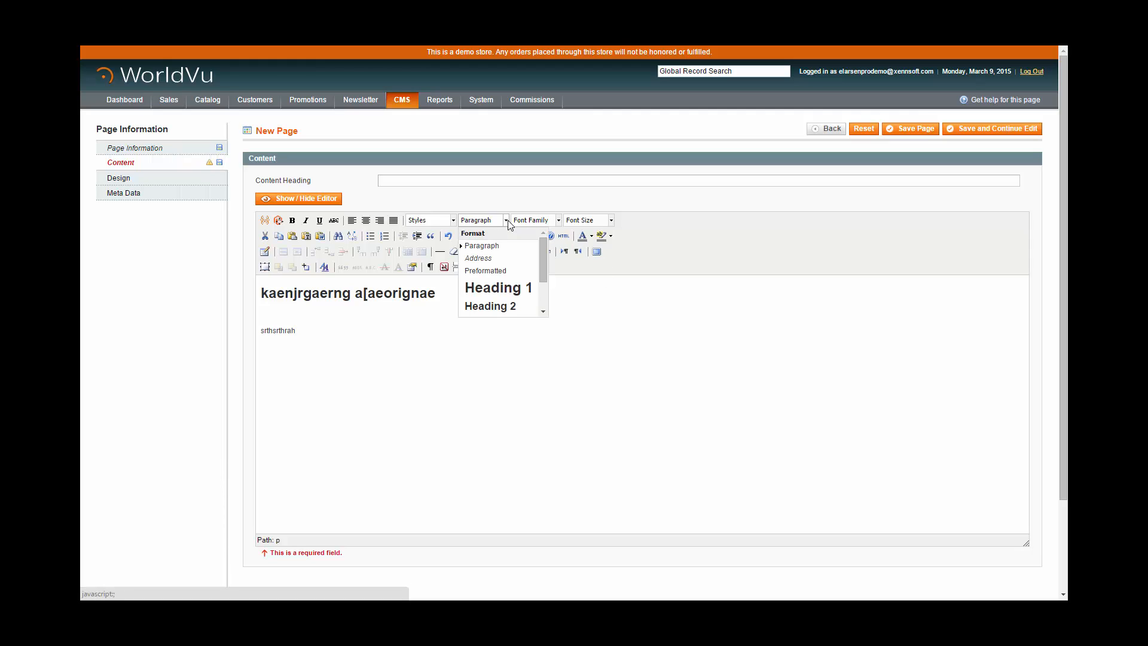
pyautogui.click(492, 307)
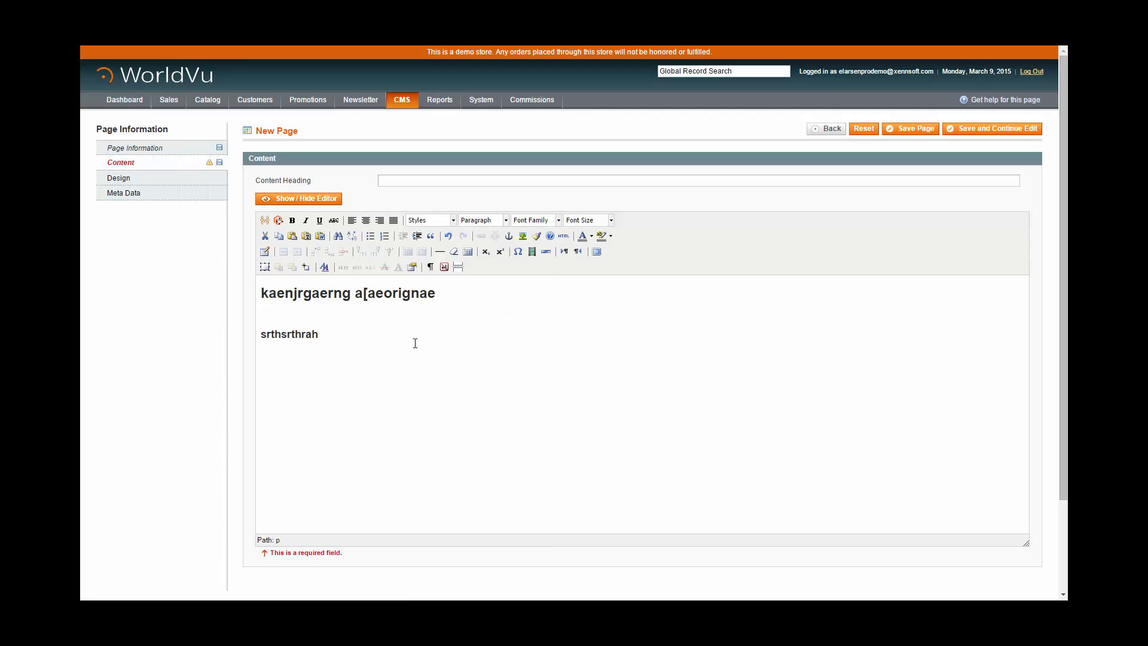
# Step: Colour the "srthsrthrah" heading red and start a new line below it
pyautogui.doubleClick(304, 334)
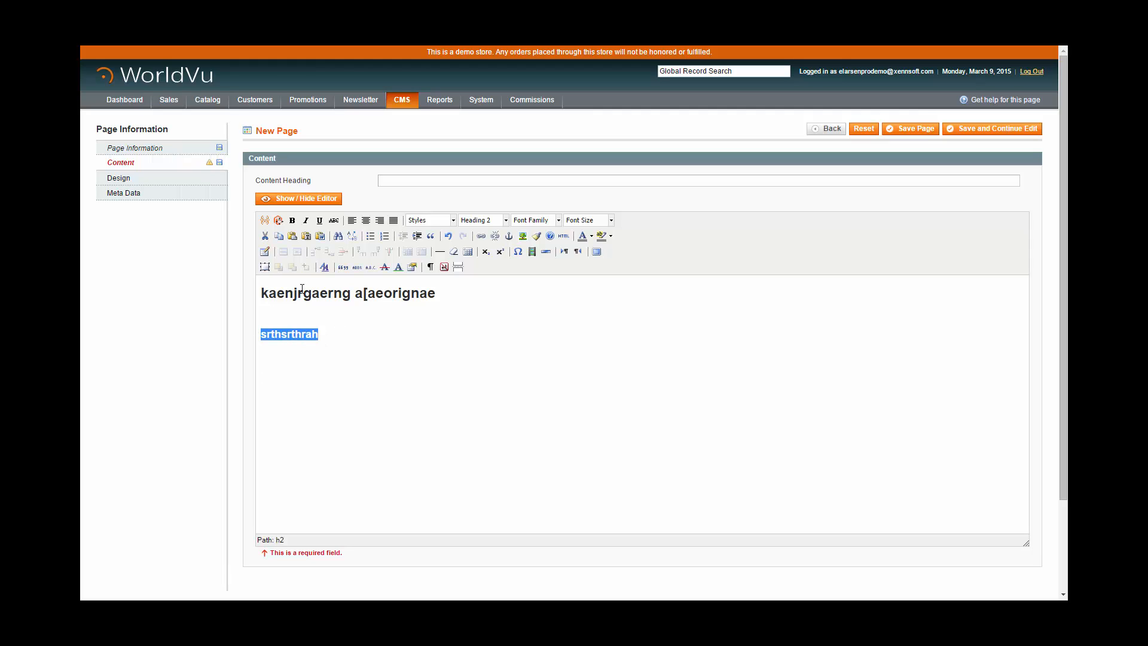
pyautogui.click(591, 235)
pyautogui.click(582, 269)
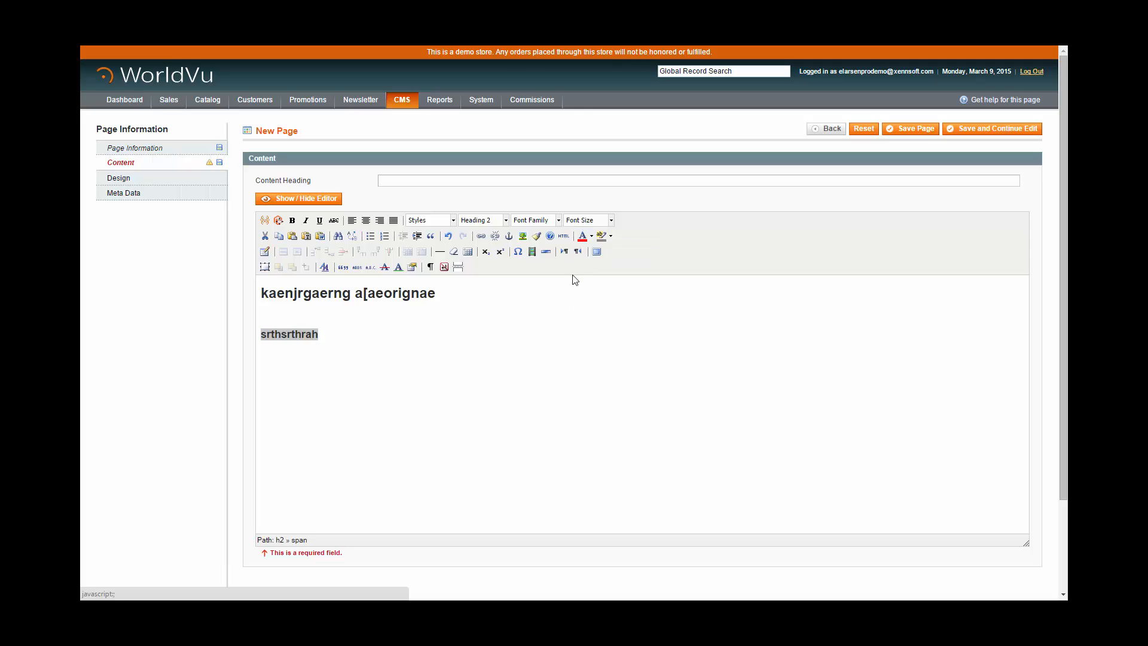
pyautogui.click(320, 359)
pyautogui.press('Return')
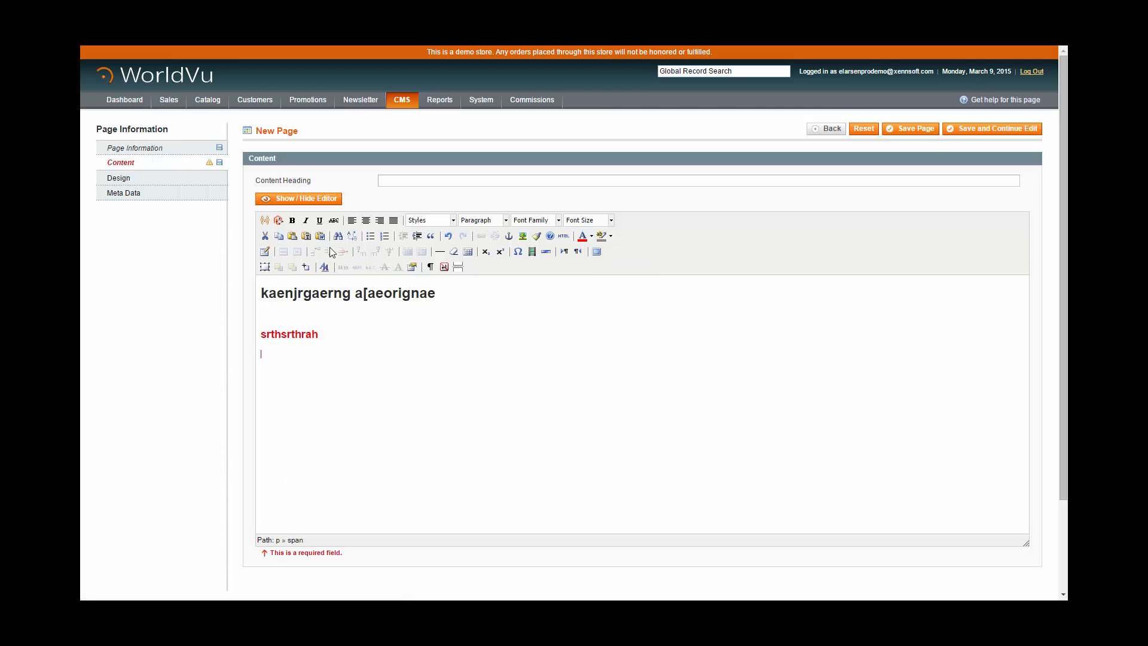
# Step: Replace the body's HTML source with the copied "About Magento Store" code and check it in the visual editor
pyautogui.click(317, 204)
pyautogui.moveTo(322, 267); pyautogui.dragTo(242, 210)
pyautogui.hotkey('ctrl', 'v')
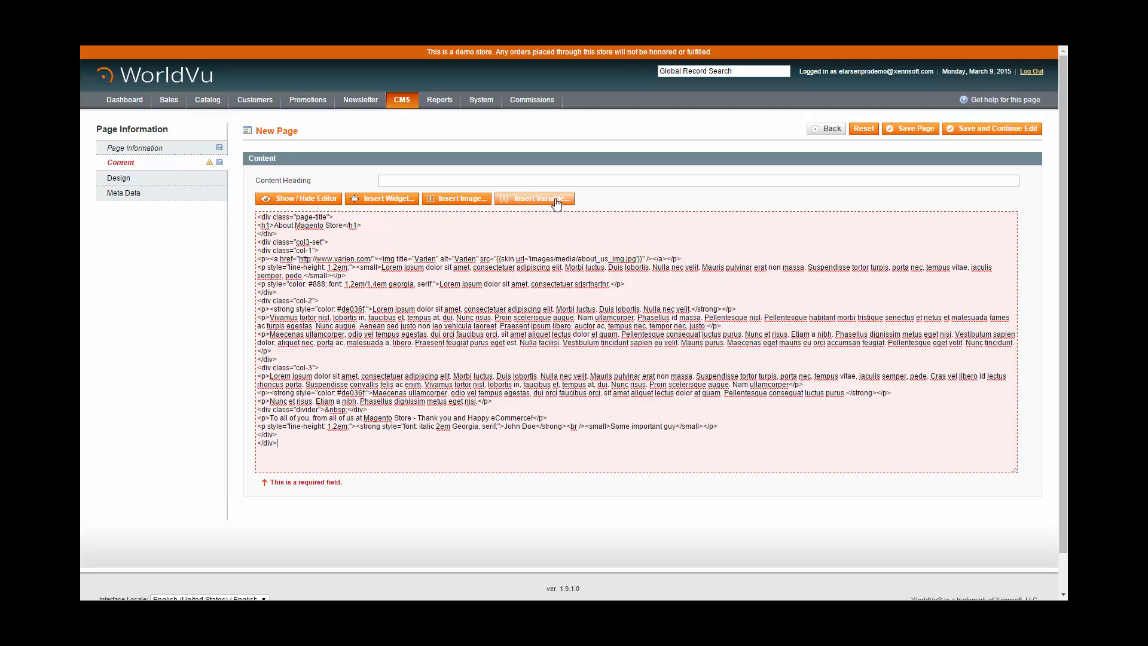
pyautogui.click(301, 202)
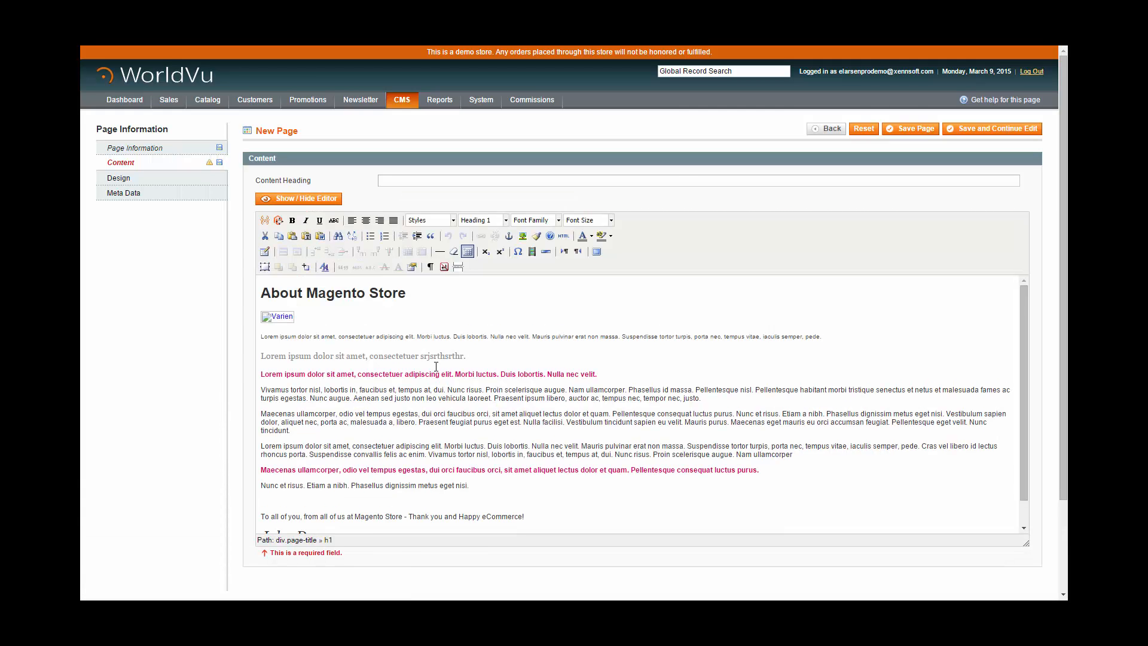
pyautogui.scroll(-2, 379, 359)
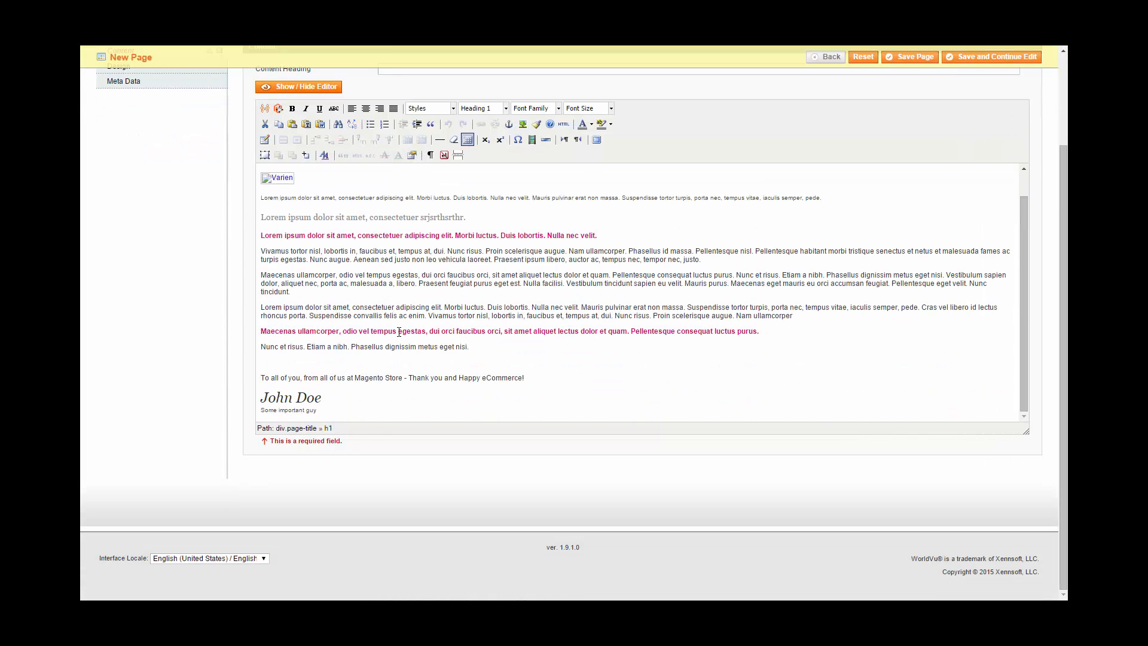
pyautogui.scroll(1, 379, 360)
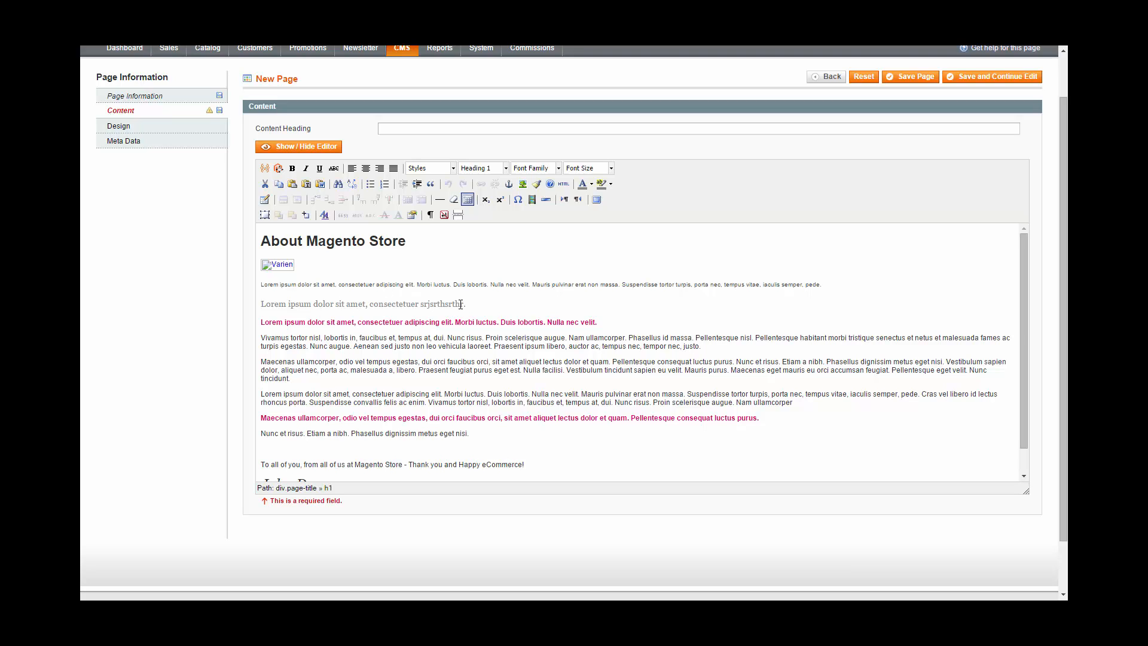
# Step: Set the page's design layout to "2 columns with left bar"
pyautogui.click(139, 127)
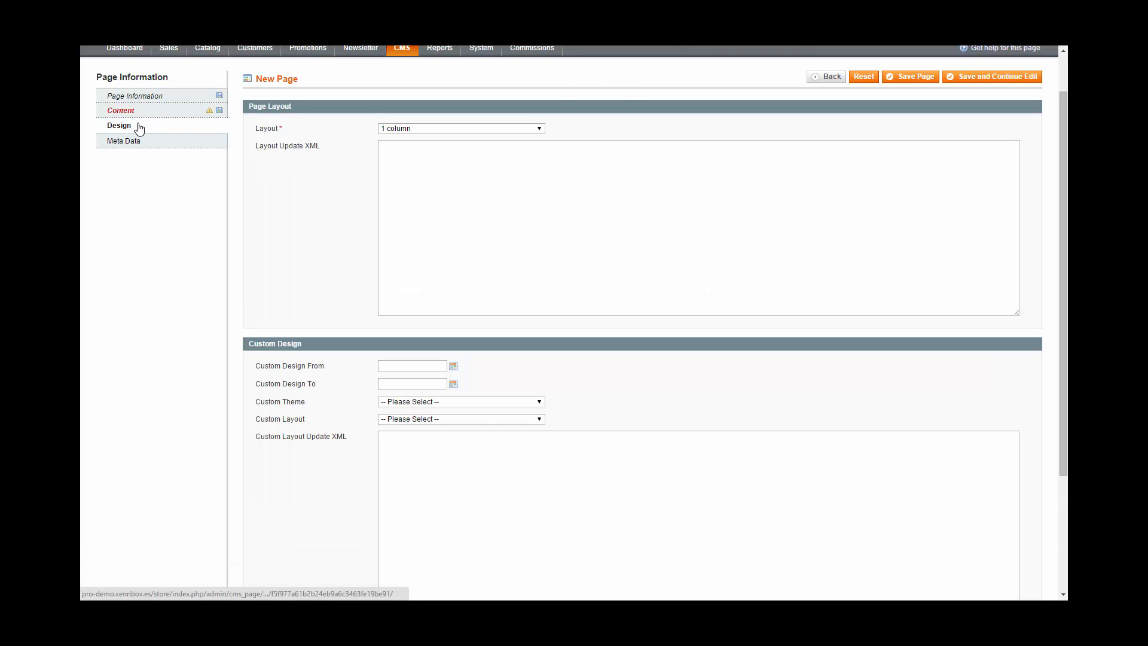
pyautogui.click(538, 130)
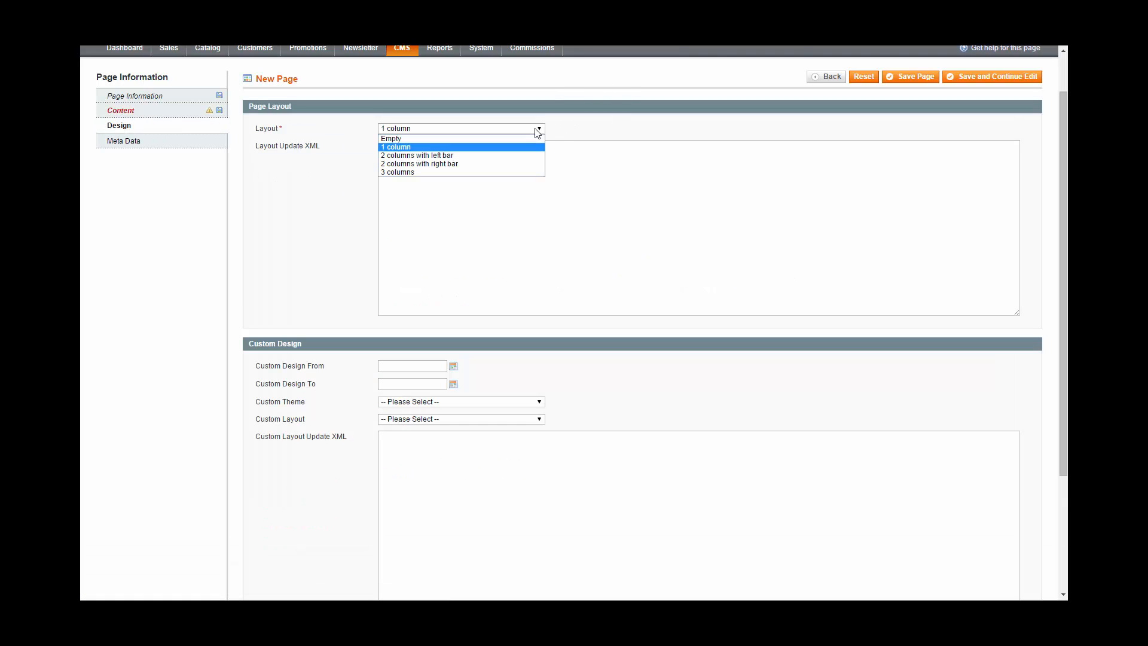
pyautogui.click(492, 156)
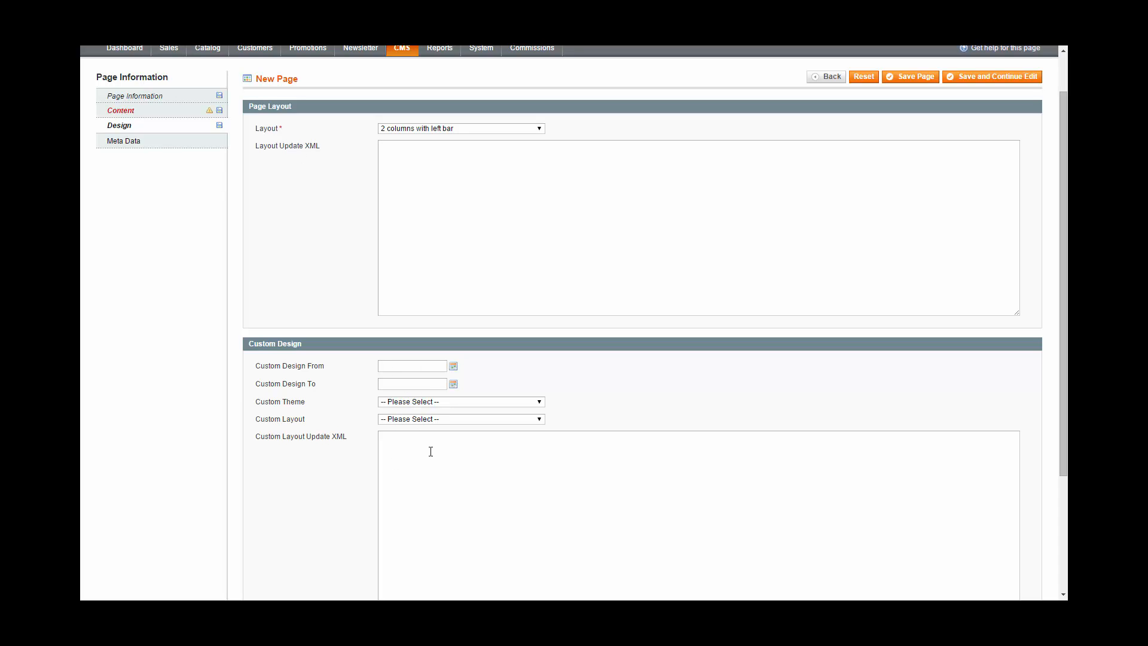
# Step: Go to the page's meta data, leave the keywords and description blank, and save the page
pyautogui.click(139, 144)
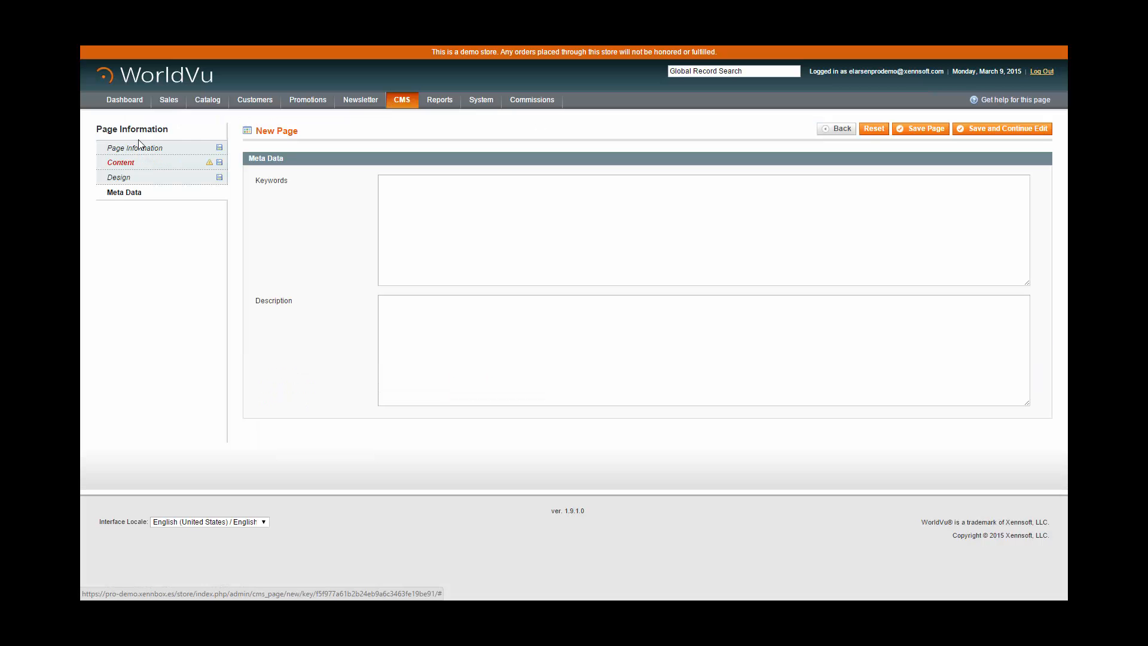
pyautogui.click(413, 189)
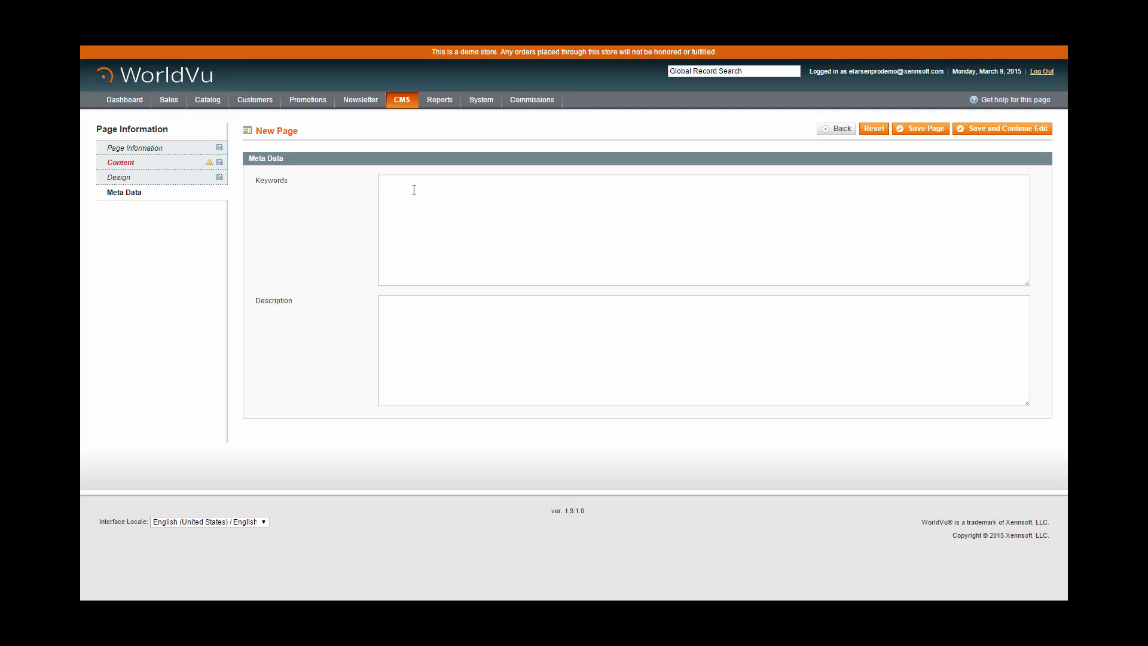
pyautogui.click(938, 130)
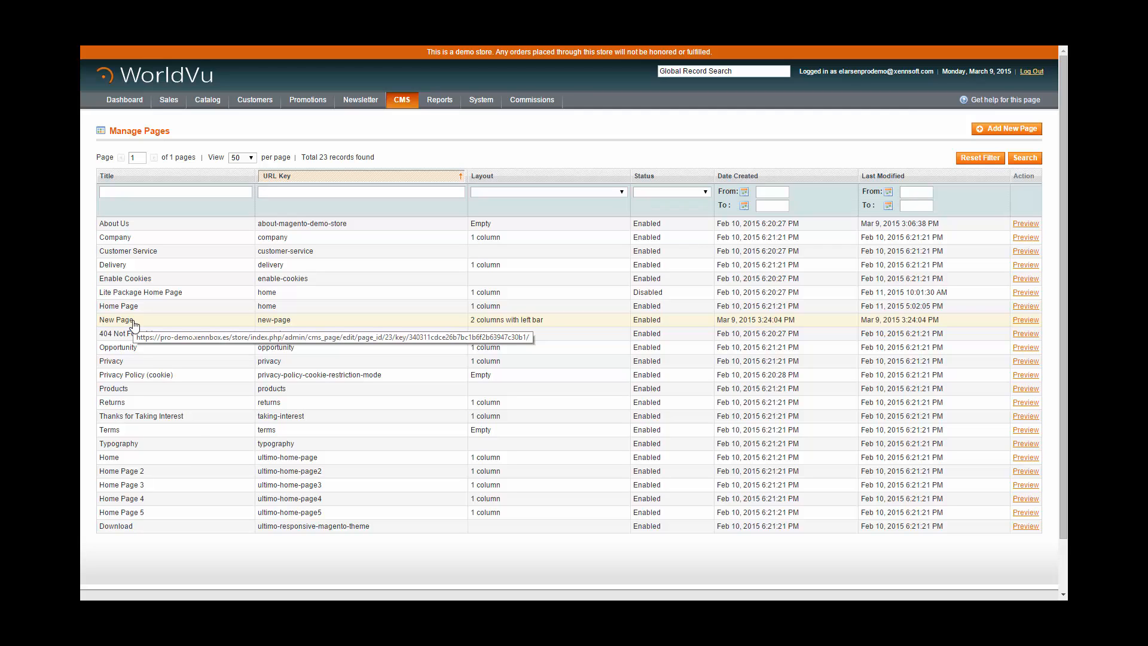
# Step: Duplicate the About Us page and title the copy "Newer Page Than the Last"
pyautogui.click(152, 230)
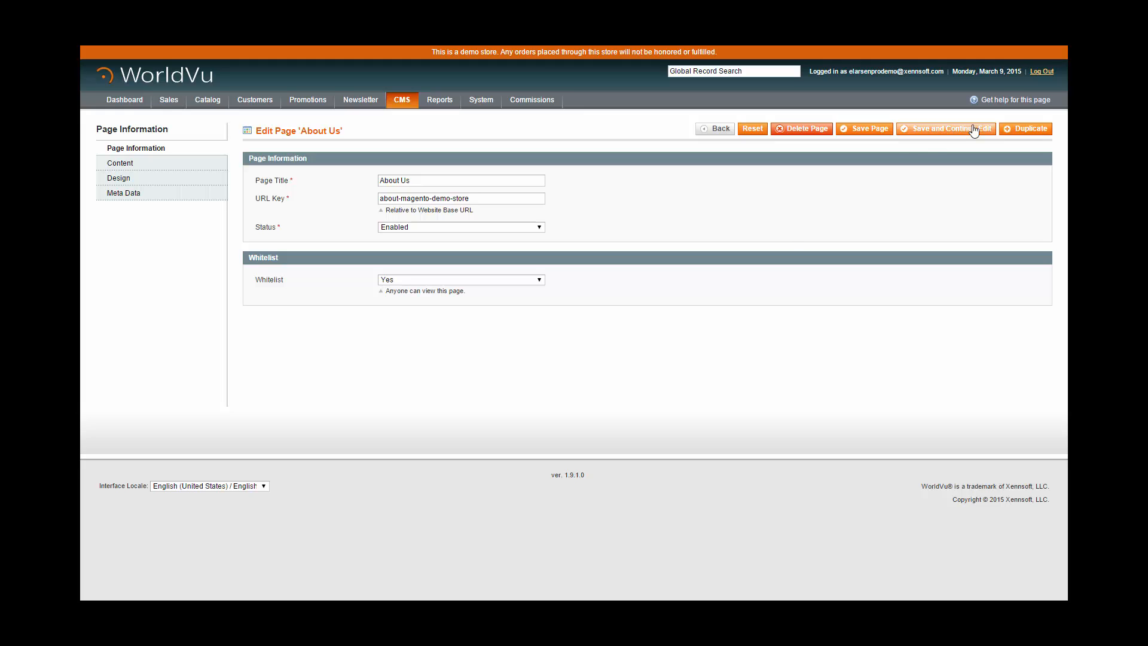
pyautogui.click(1039, 134)
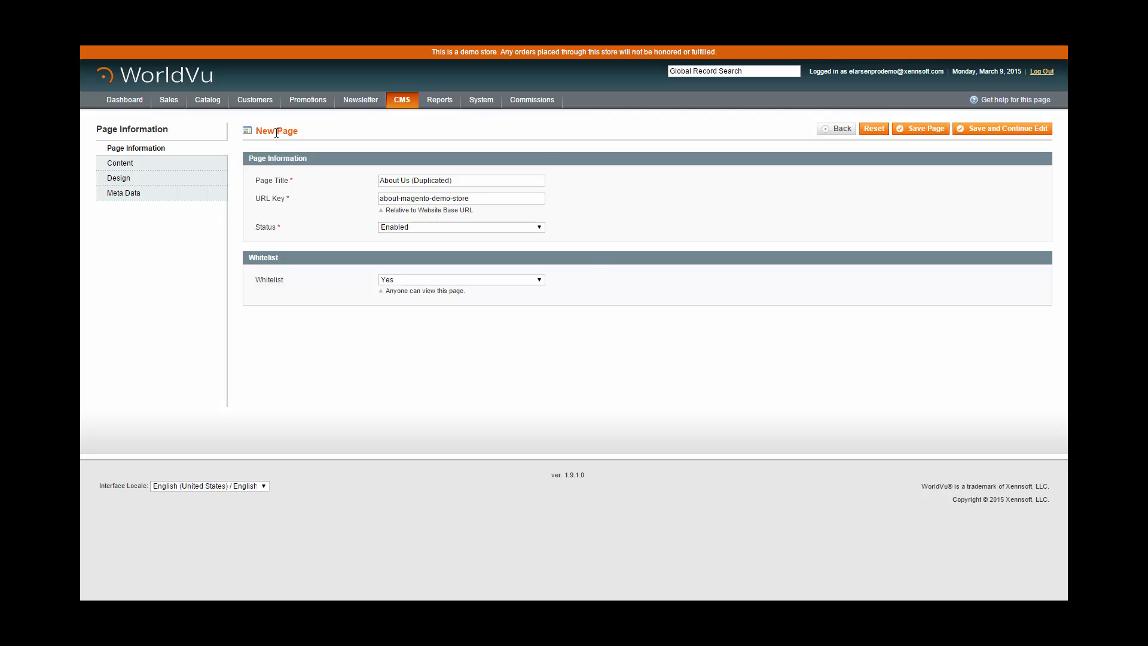
pyautogui.moveTo(458, 181); pyautogui.dragTo(373, 189)
pyautogui.write('Newer Page Than the Last')
# Step: Set the duplicated page's URL key to "about-magento-demo-store-2" and keep its status as Enabled
pyautogui.moveTo(467, 201); pyautogui.dragTo(358, 199)
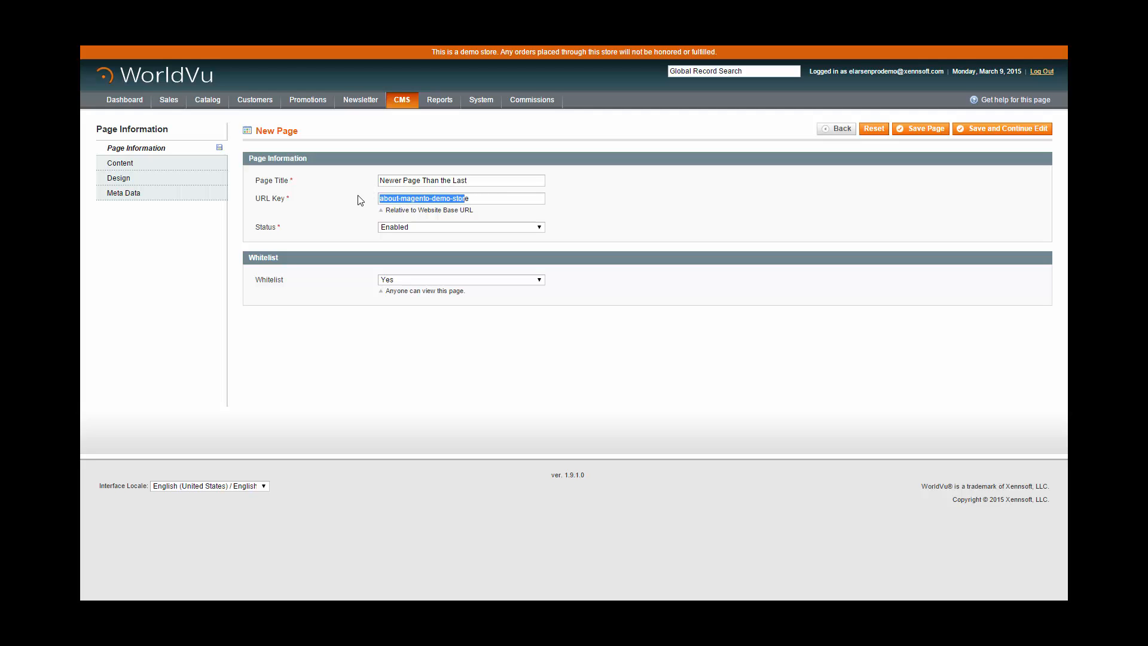
pyautogui.click(472, 198)
pyautogui.write('-2')
pyautogui.click(437, 226)
pyautogui.click(436, 226)
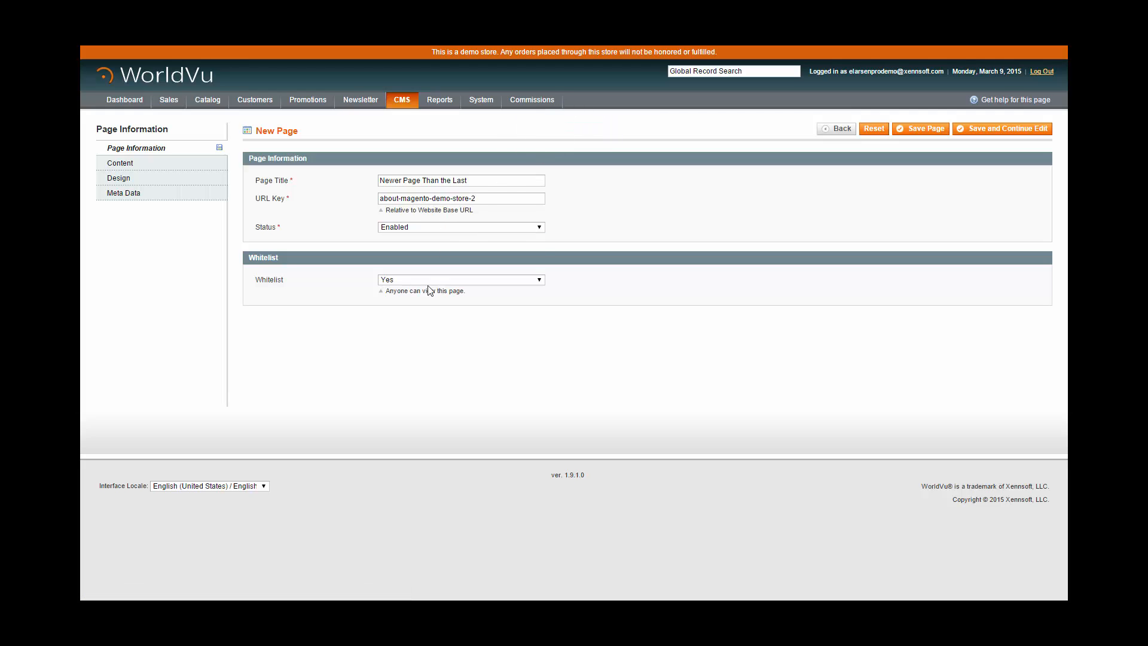